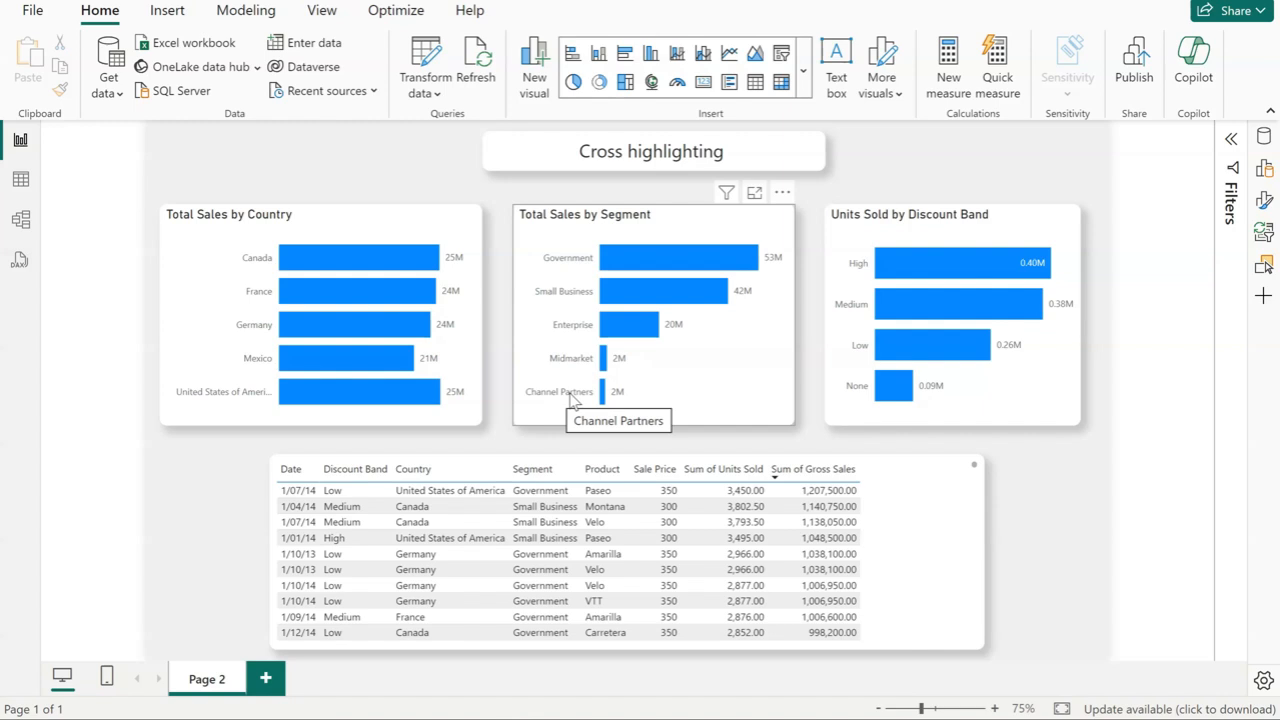
# Select the Channel Partners segment and examine how the country and discount band charts are cross-highlighted
pyautogui.click(573, 394)
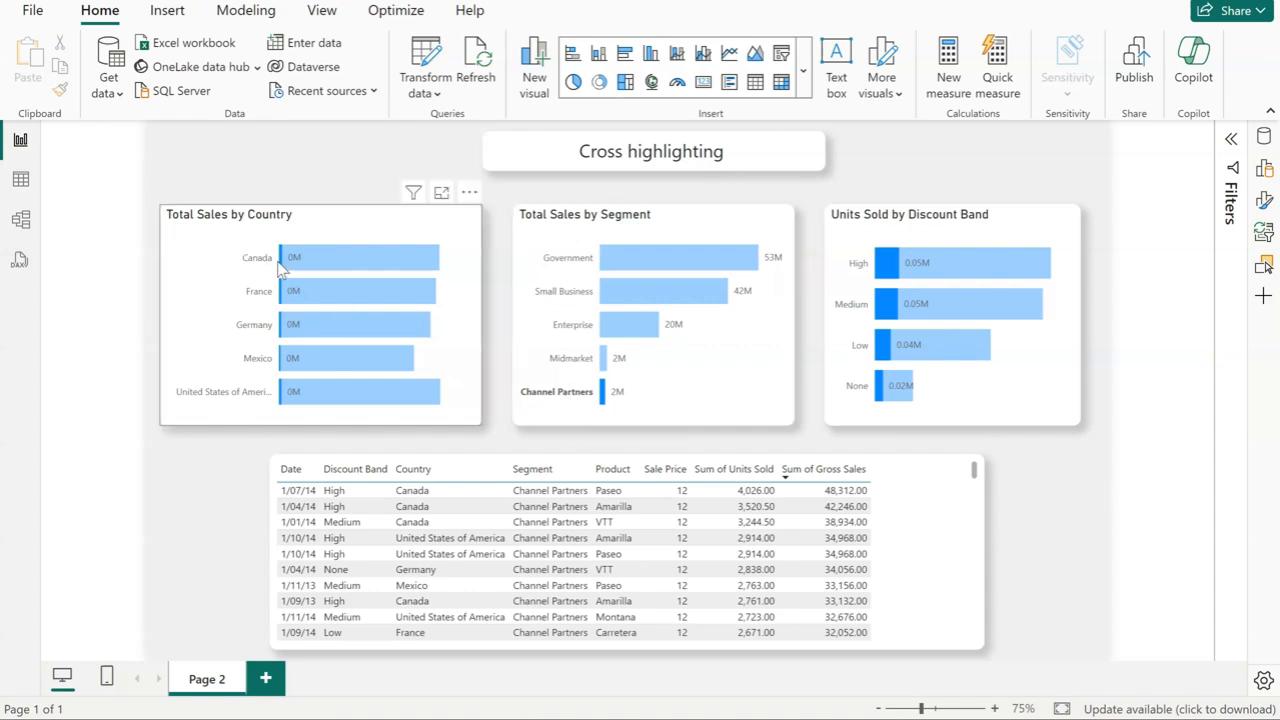
pyautogui.moveTo(284, 262)
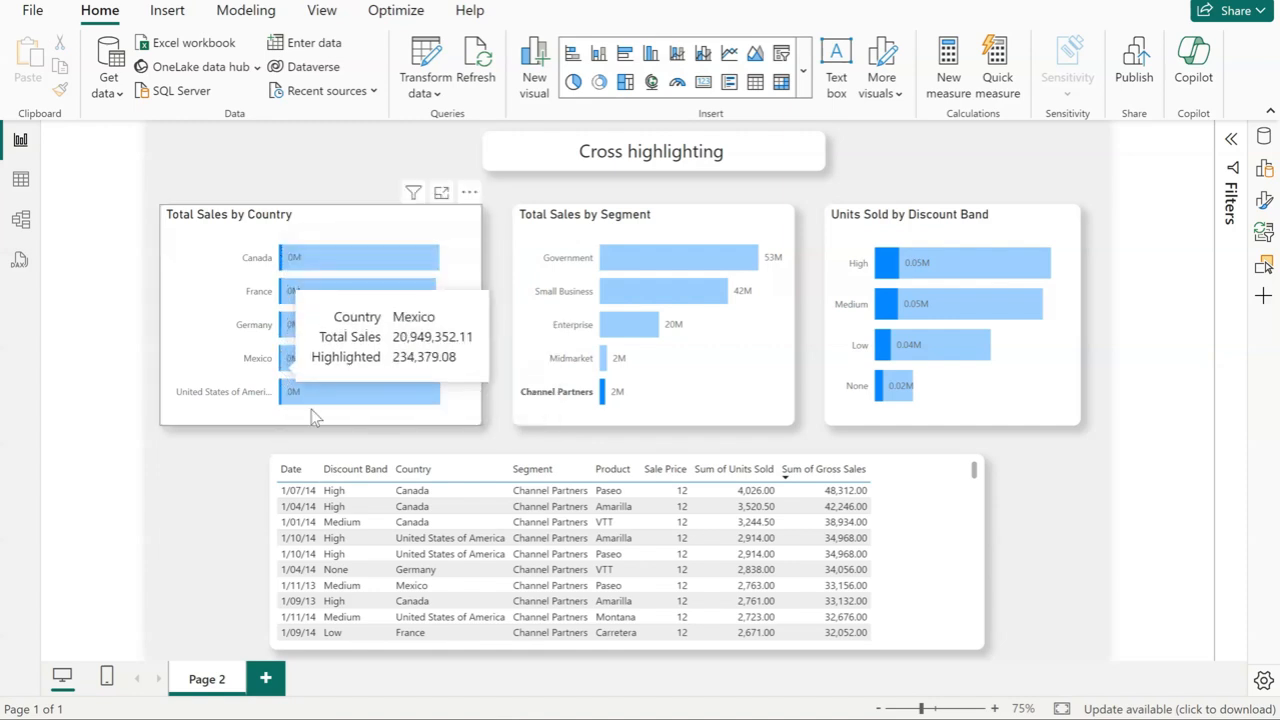
pyautogui.moveTo(882, 360)
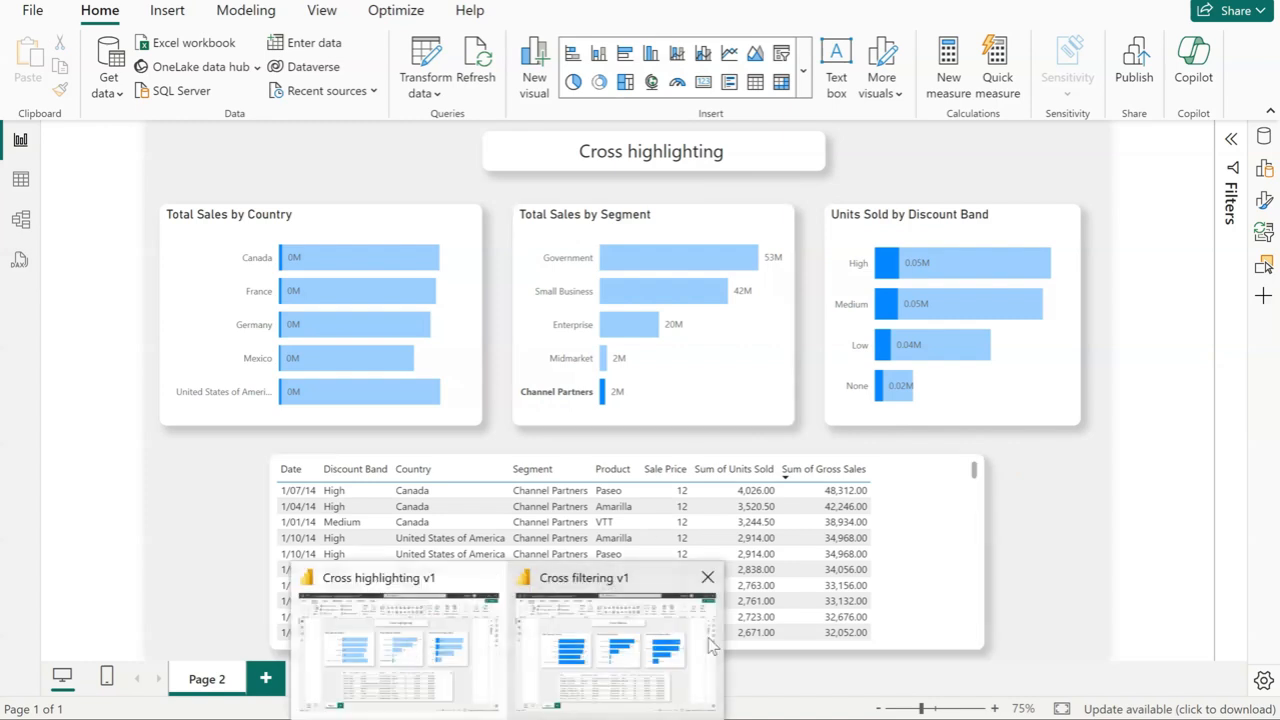
# Switch to the Cross filtering v1 report, select Channel Partners to examine how the other visuals are filtered, and clear the selection
pyautogui.click(640, 650)
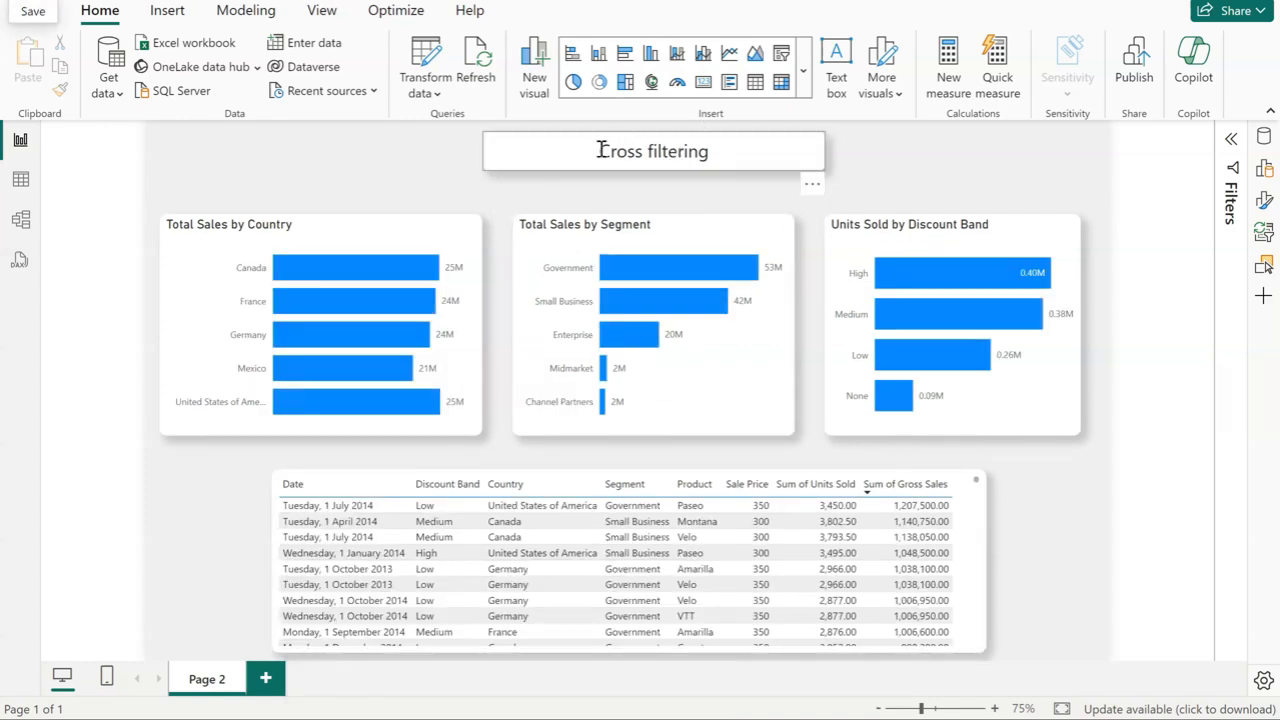
pyautogui.moveTo(597, 151); pyautogui.dragTo(726, 149)
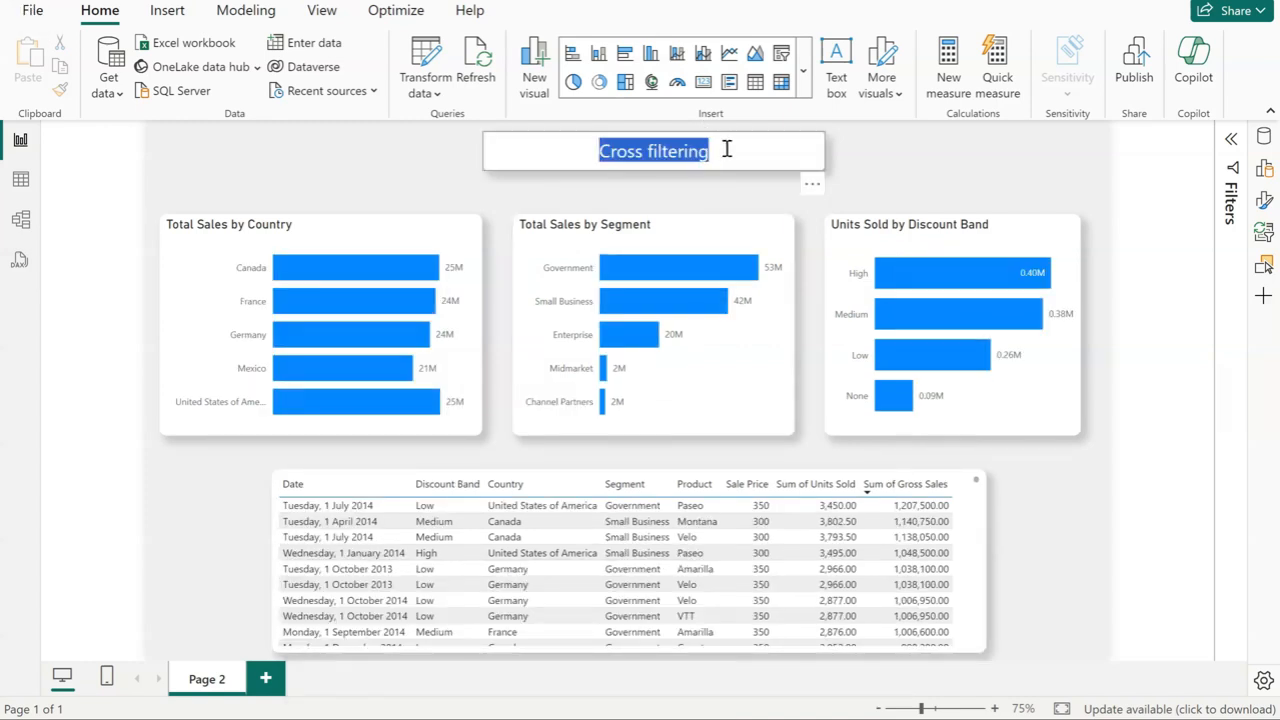
pyautogui.click(812, 455)
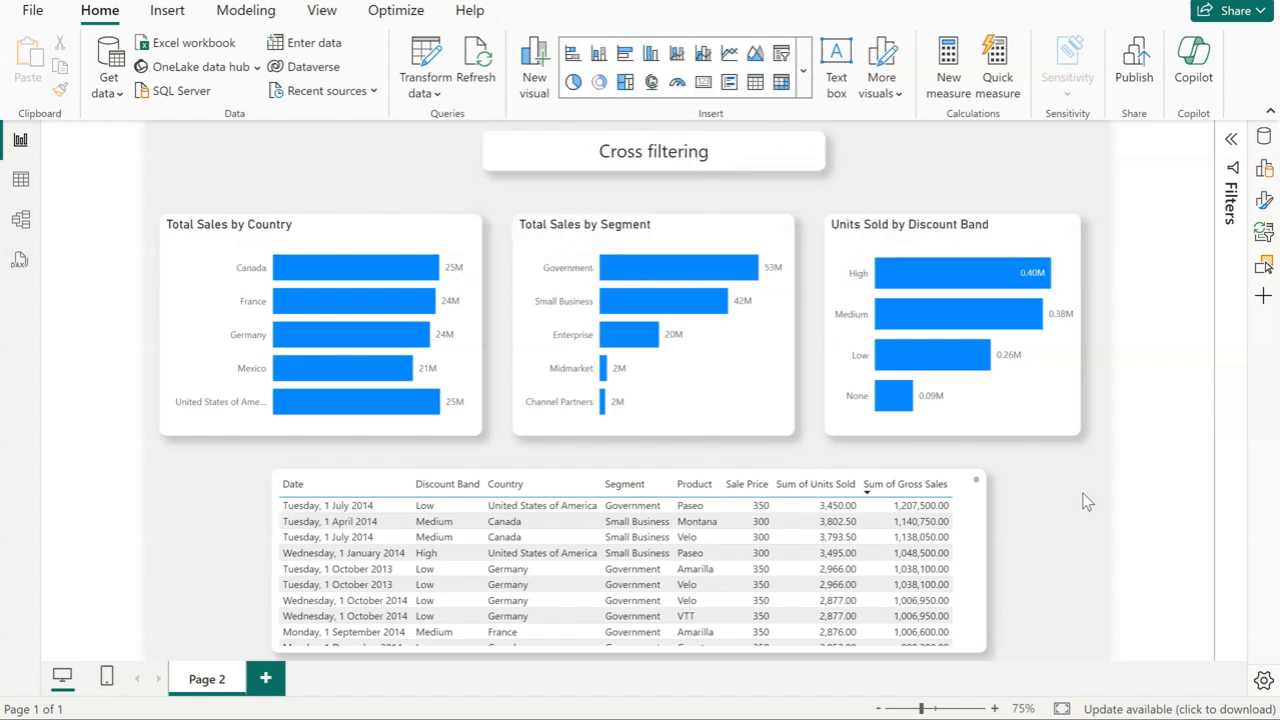
pyautogui.click(571, 404)
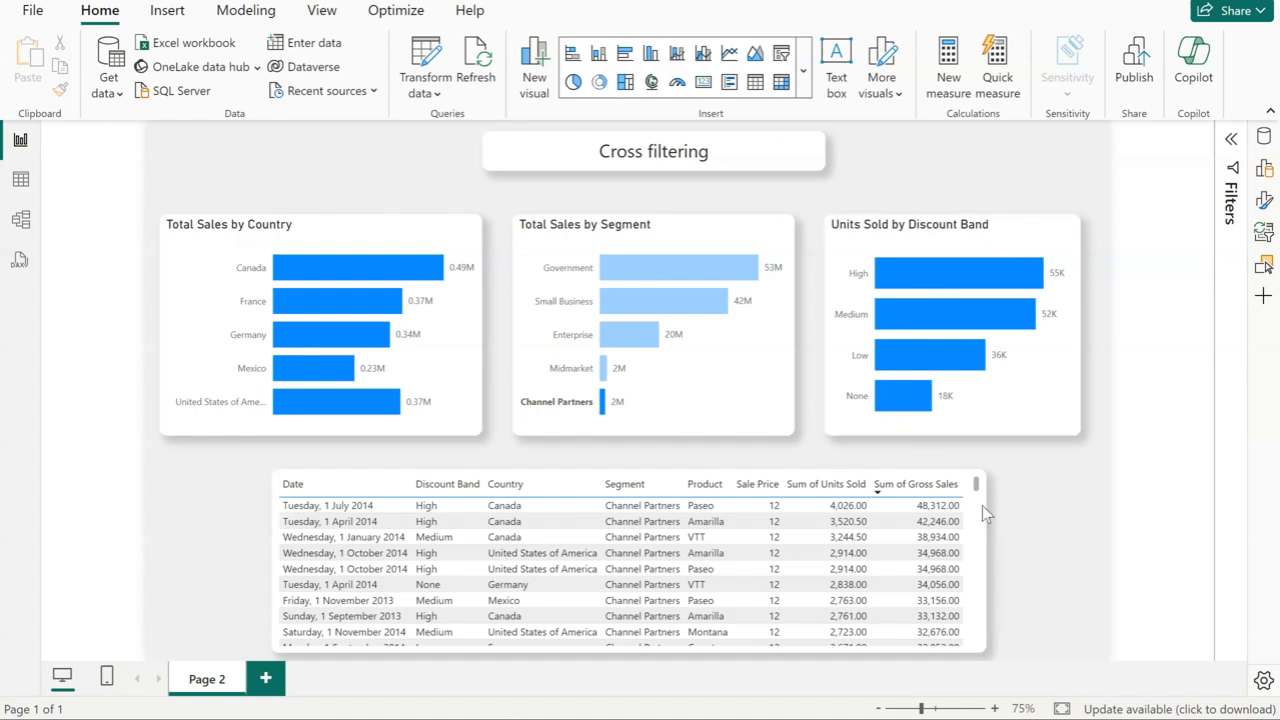
pyautogui.click(700, 410)
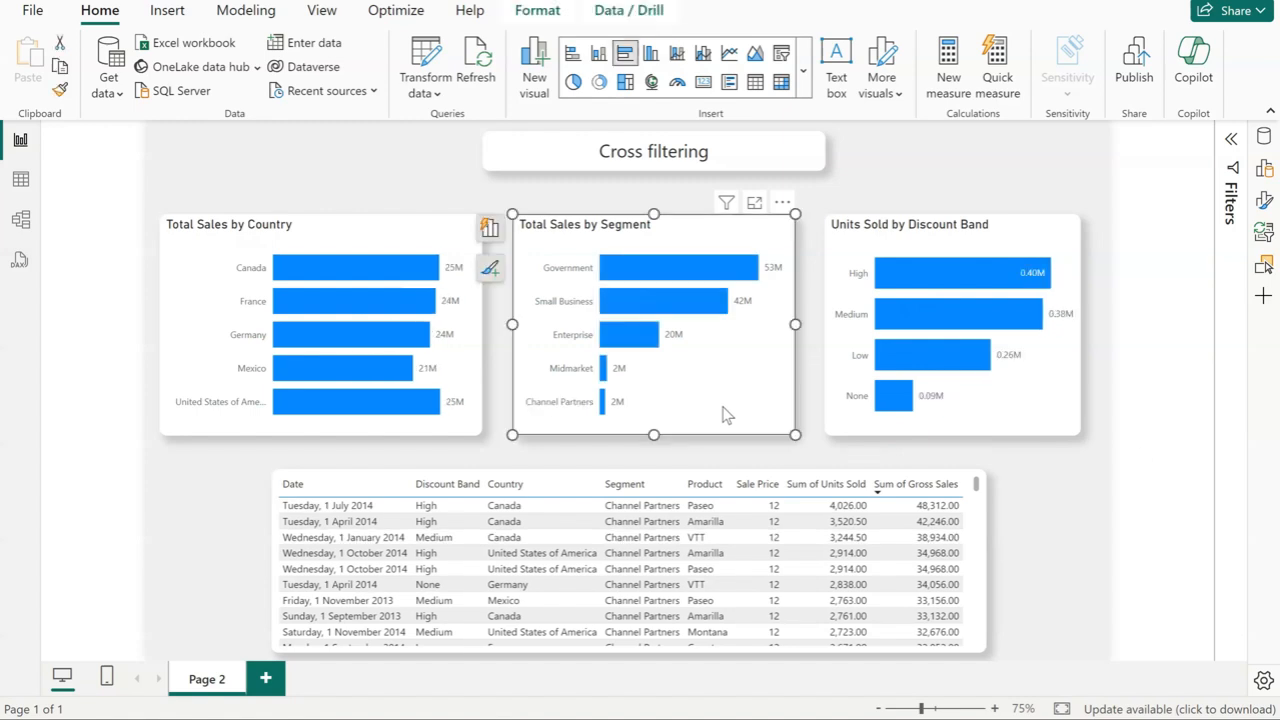
pyautogui.click(1047, 486)
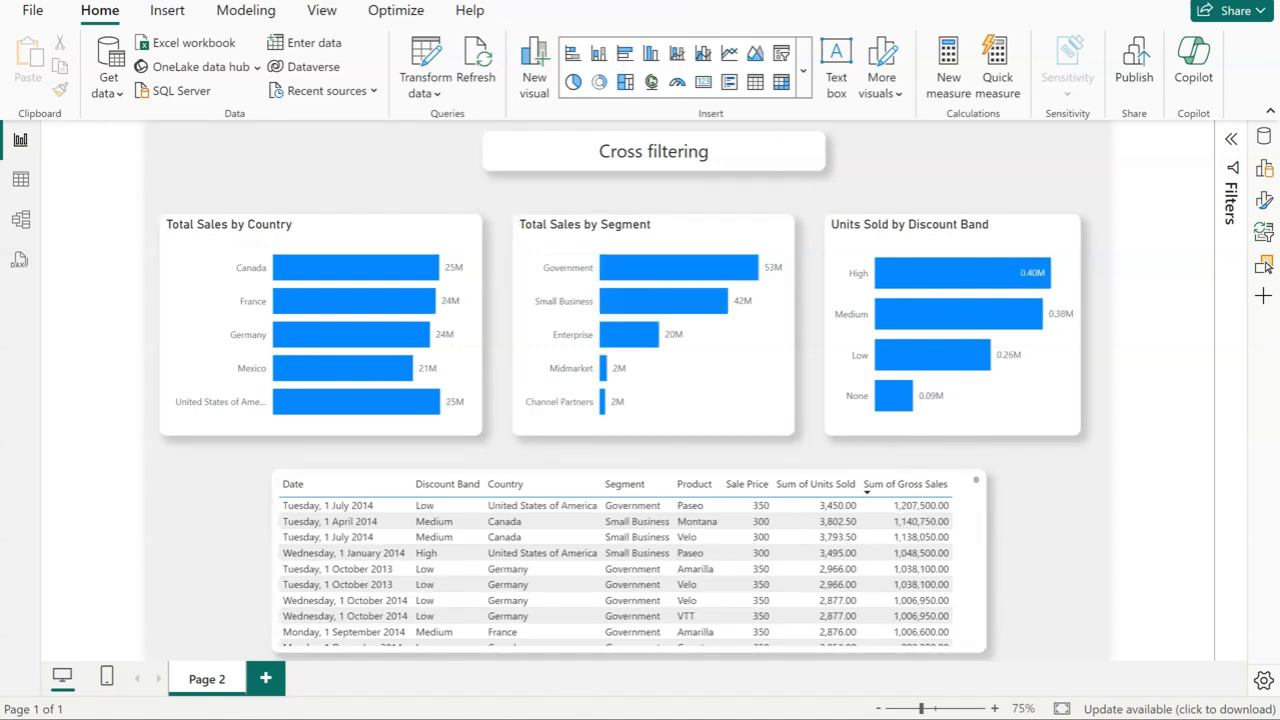
# Return to the Cross highlighting v1 report and clear the Channel Partners selection
pyautogui.moveTo(508, 719)
pyautogui.click(486, 675)
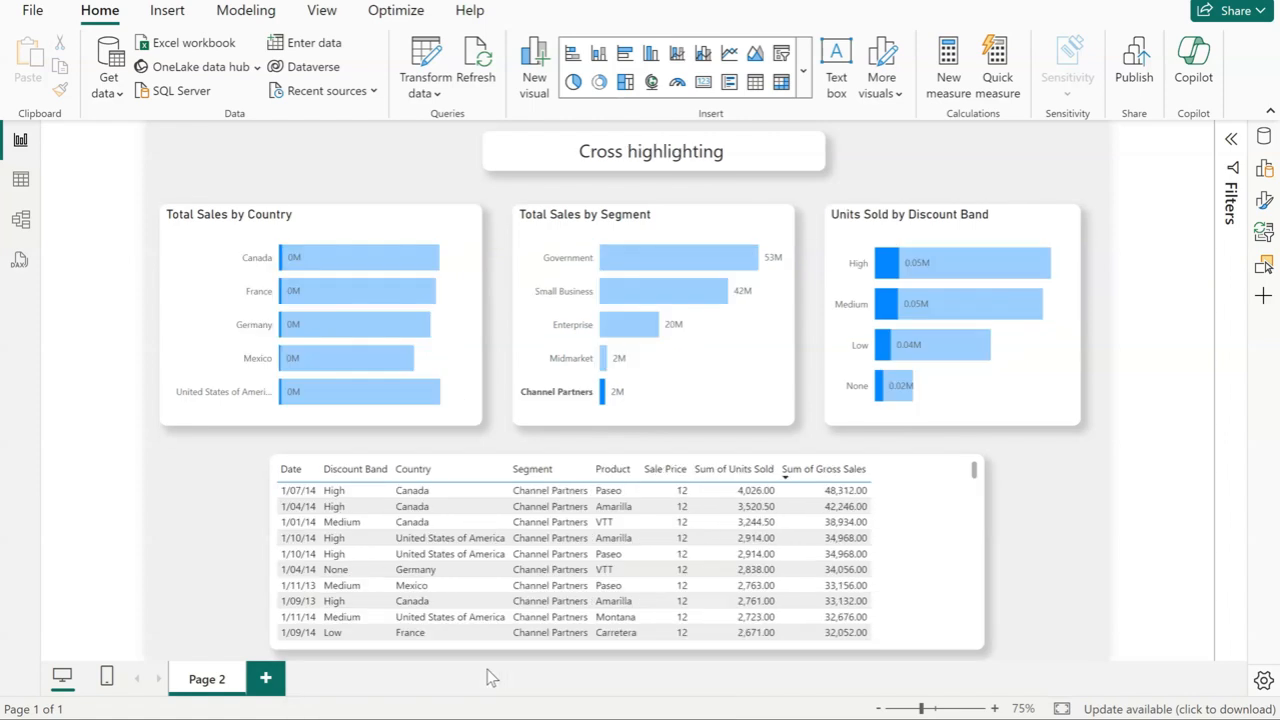
pyautogui.click(780, 390)
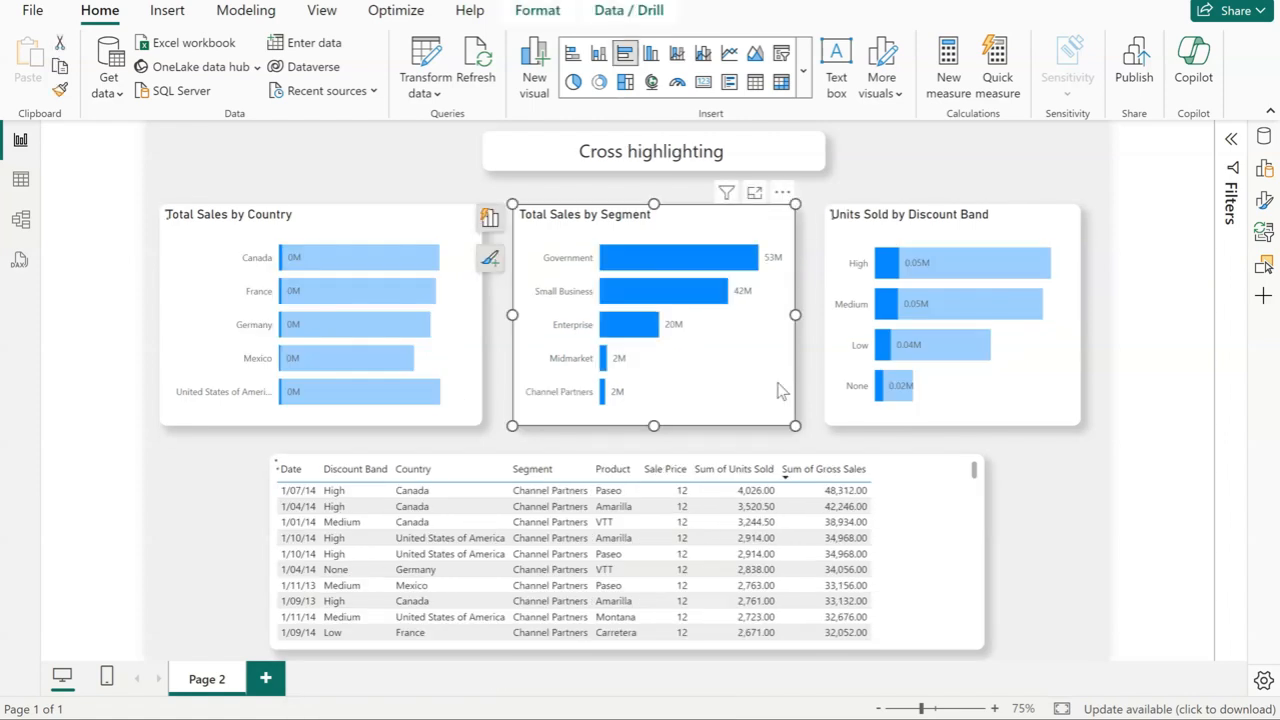
pyautogui.click(1066, 520)
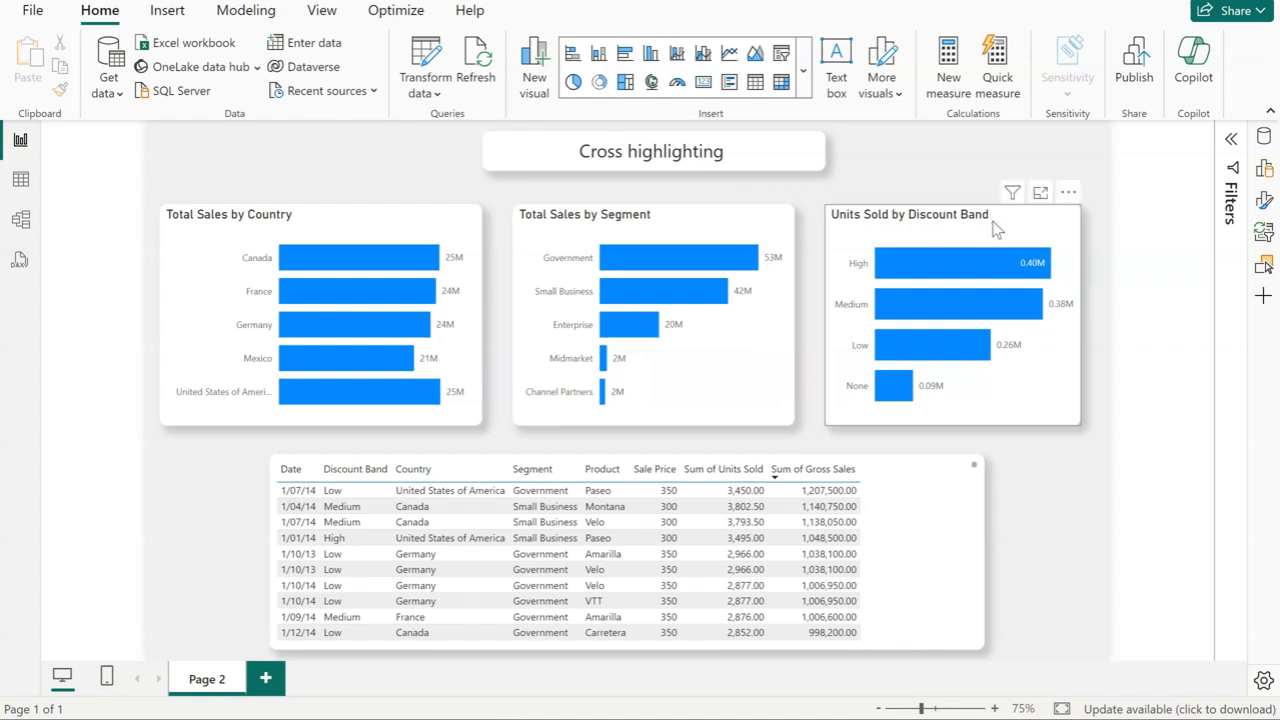
# Edit the interactions of Total Sales by Country so it filters the segment and discount band charts, and test them with Mexico
pyautogui.click(420, 230)
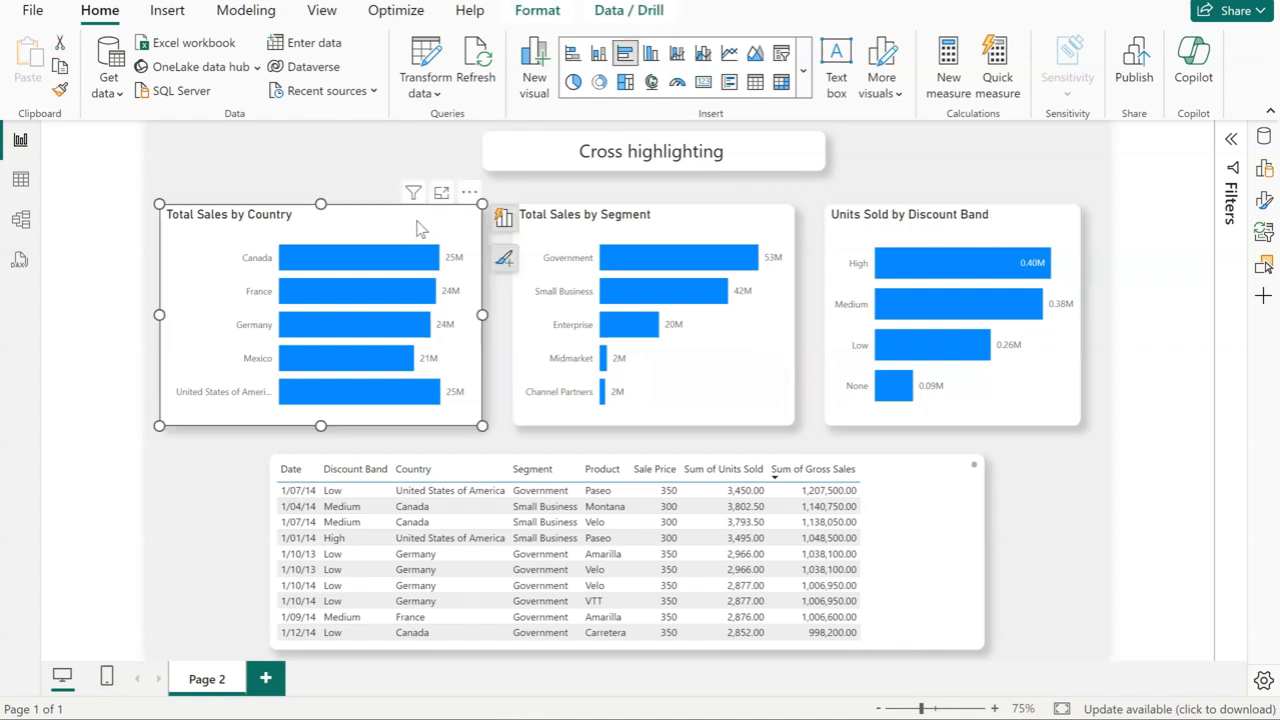
pyautogui.click(532, 12)
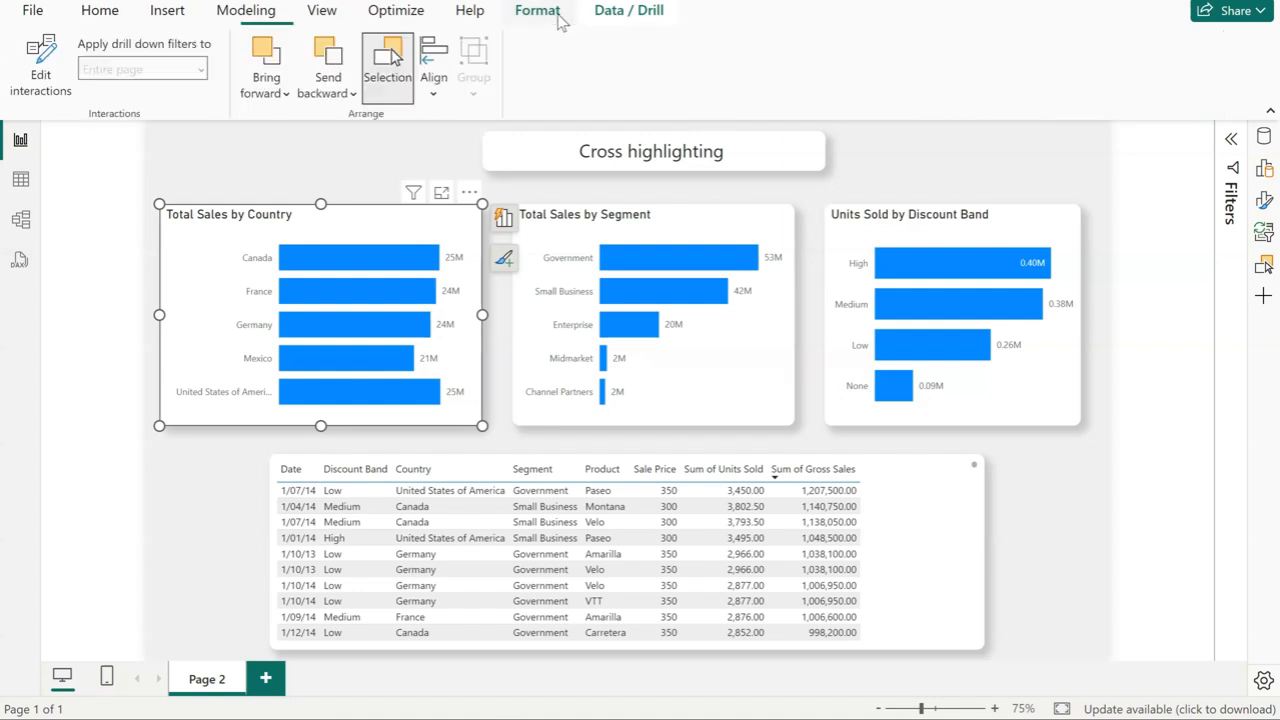
pyautogui.click(50, 80)
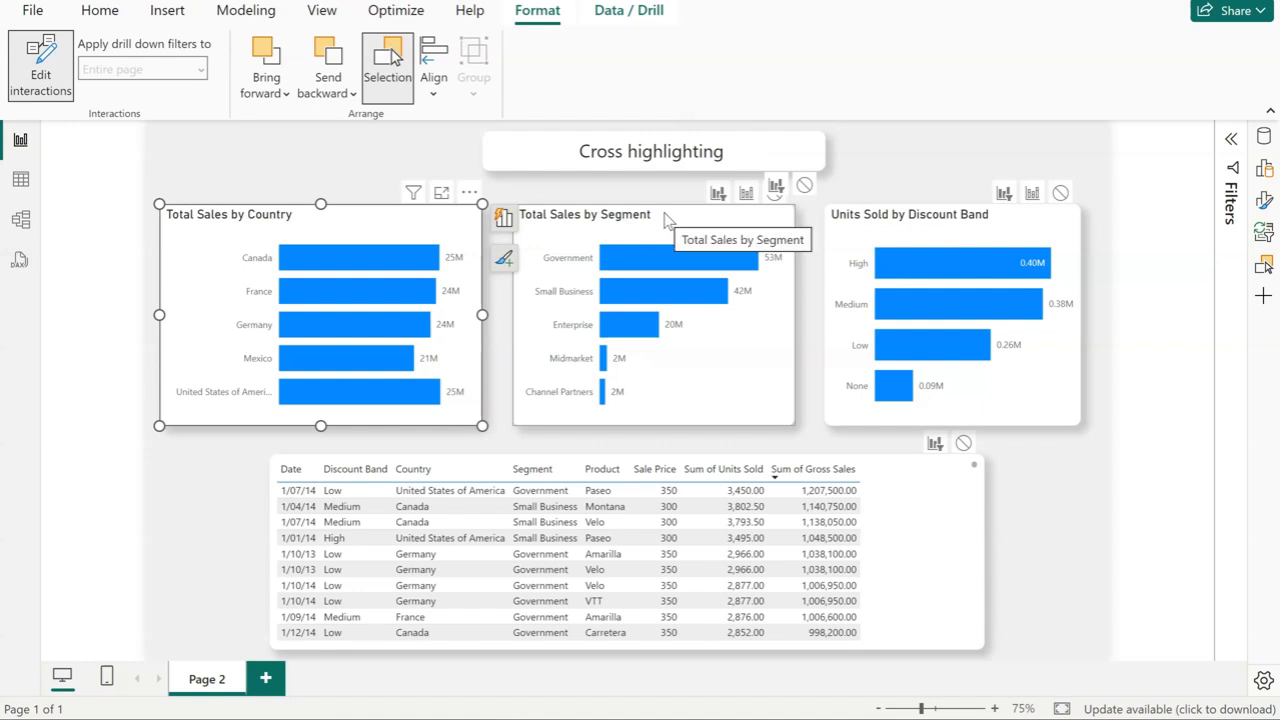
pyautogui.click(912, 175)
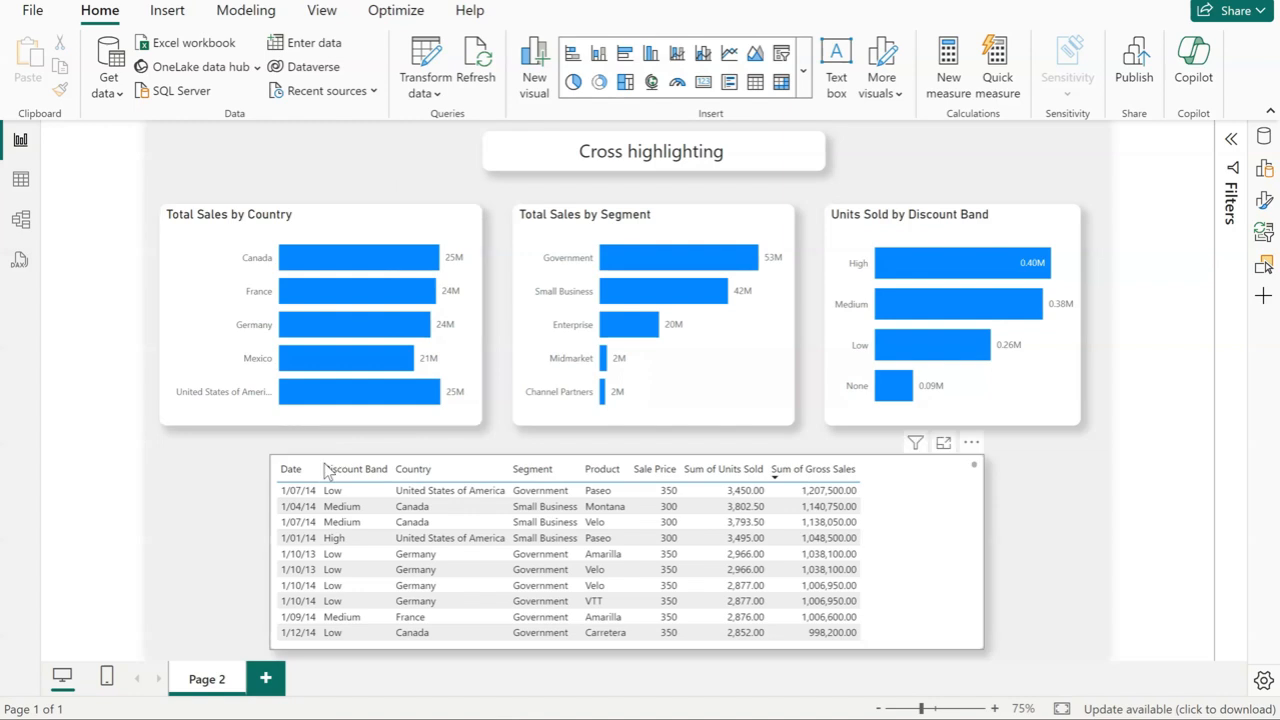
pyautogui.click(264, 366)
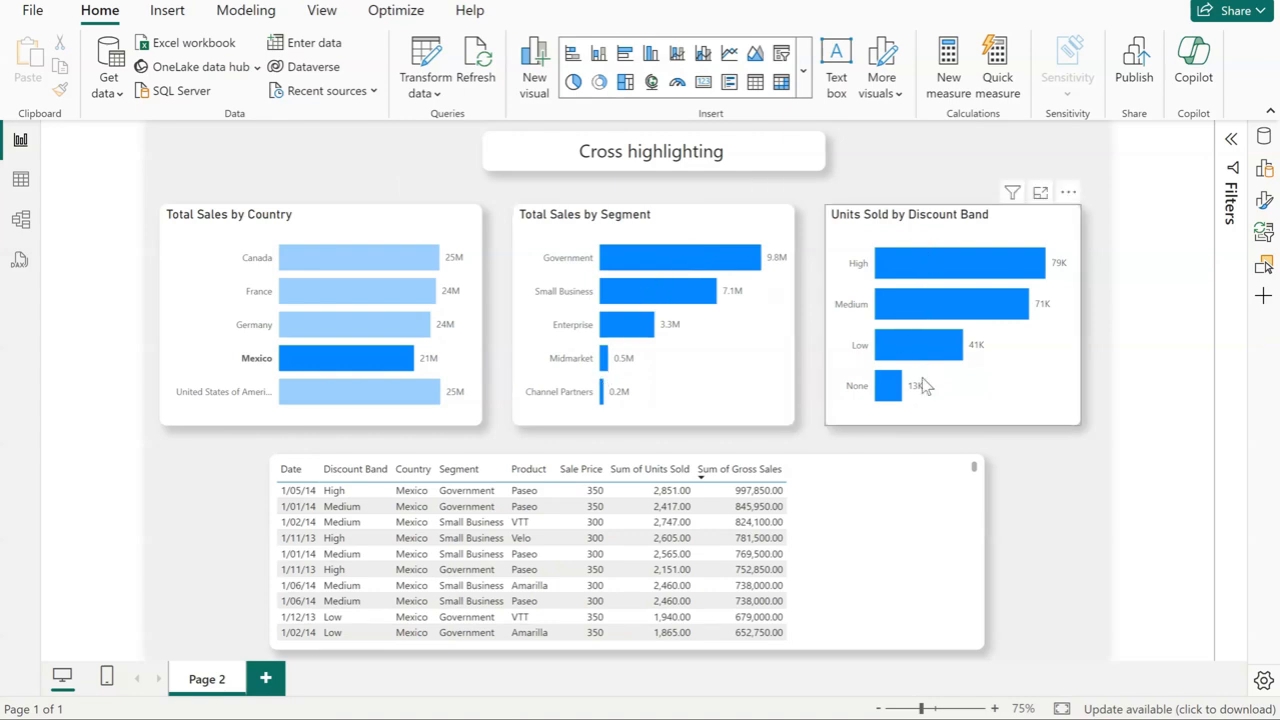
pyautogui.click(456, 362)
# Set the interactions of Total Sales by Segment to filter the discount band and country charts, testing with Channel Partners
pyautogui.click(690, 408)
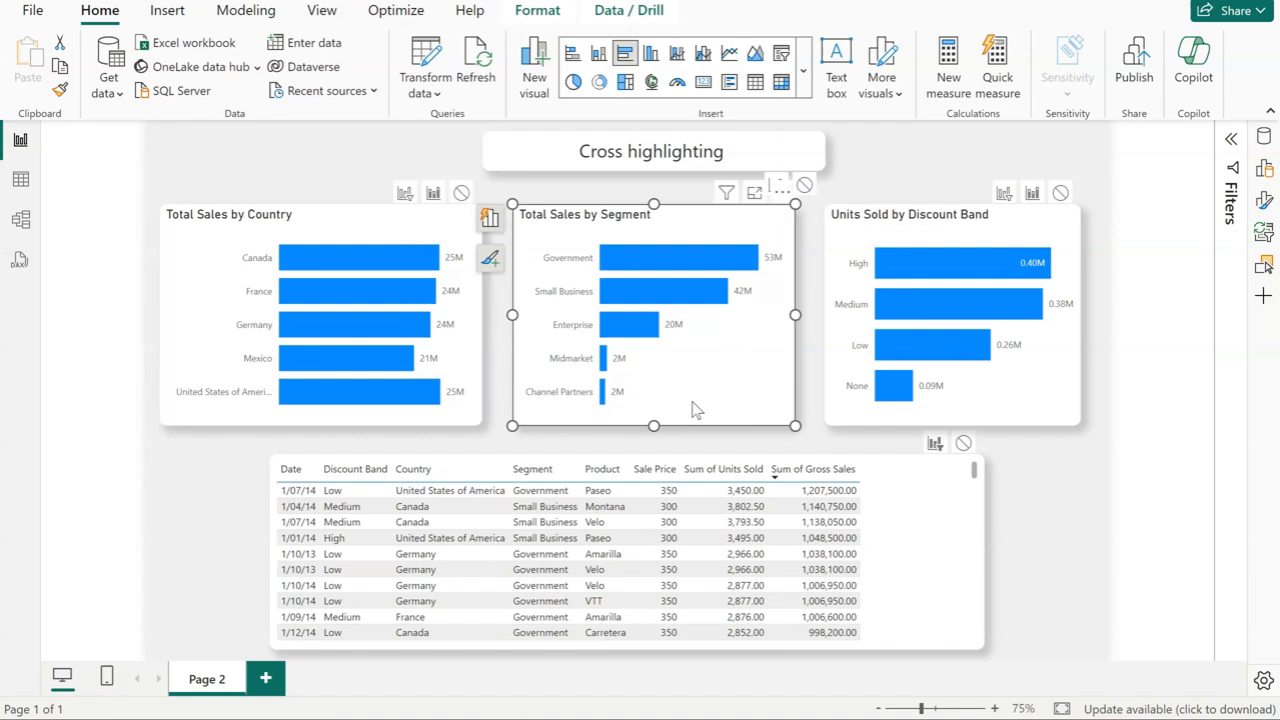
pyautogui.click(557, 396)
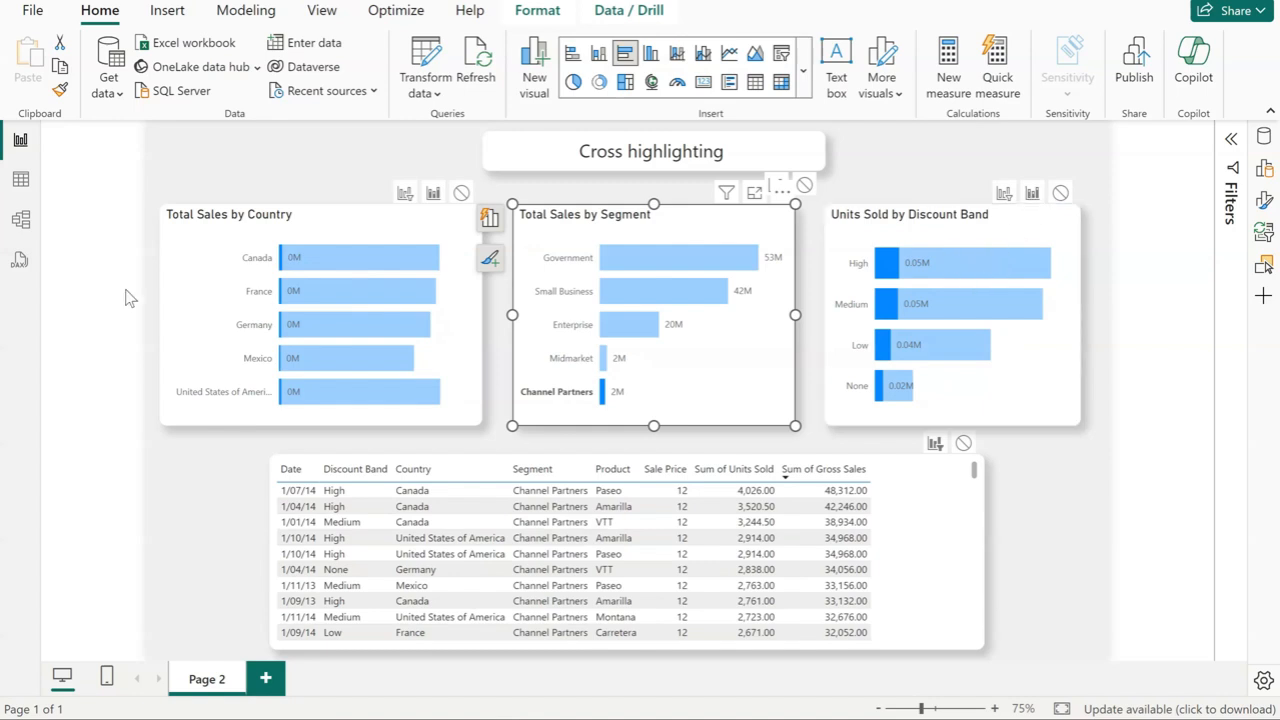
pyautogui.click(1005, 194)
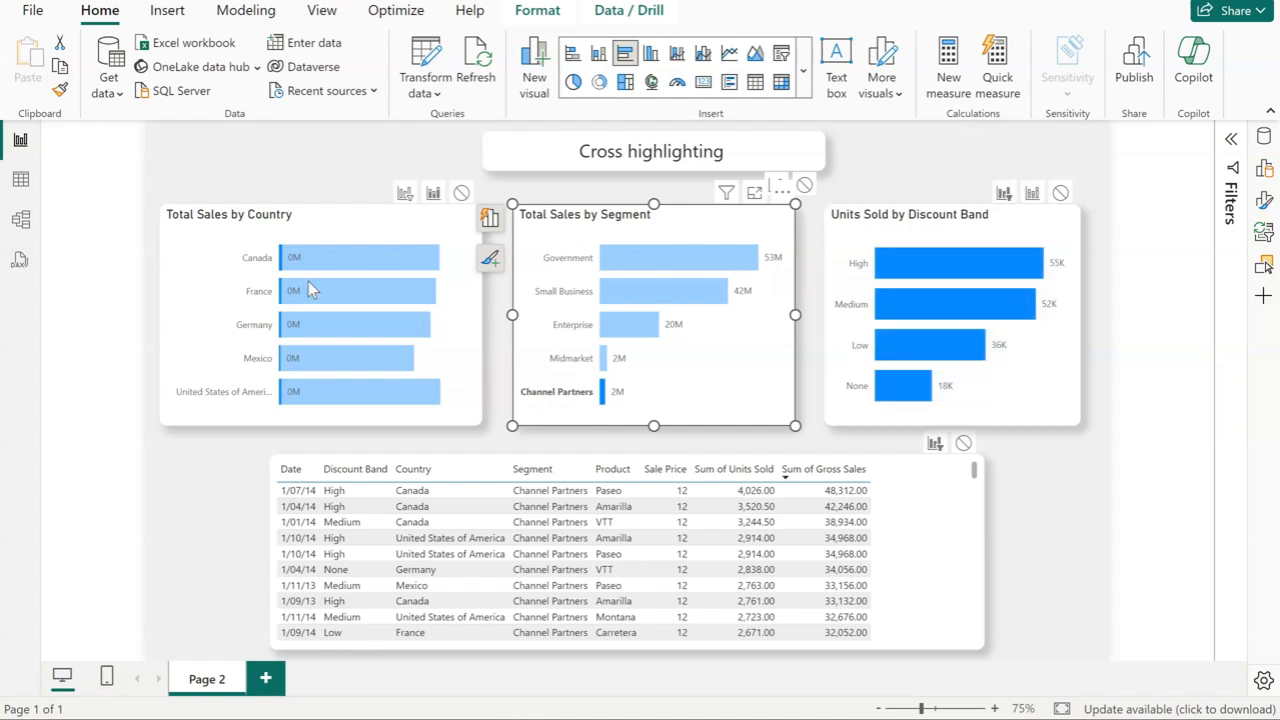
pyautogui.click(405, 194)
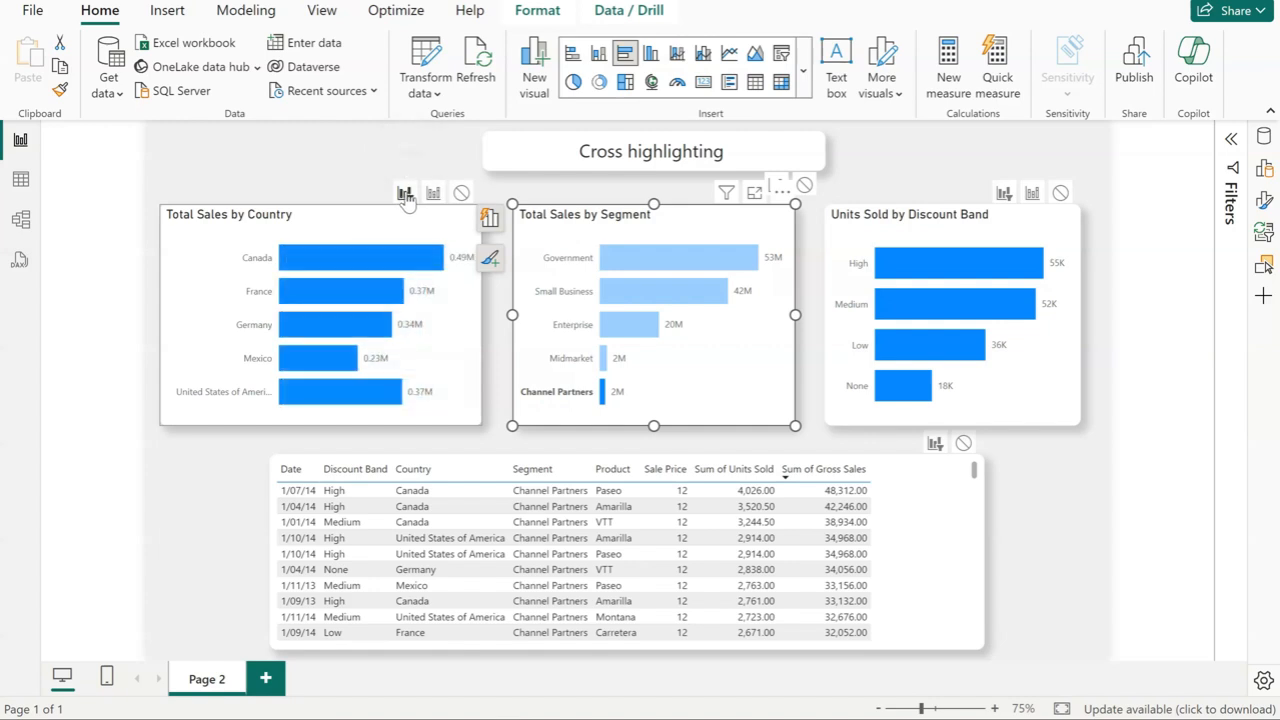
pyautogui.click(733, 381)
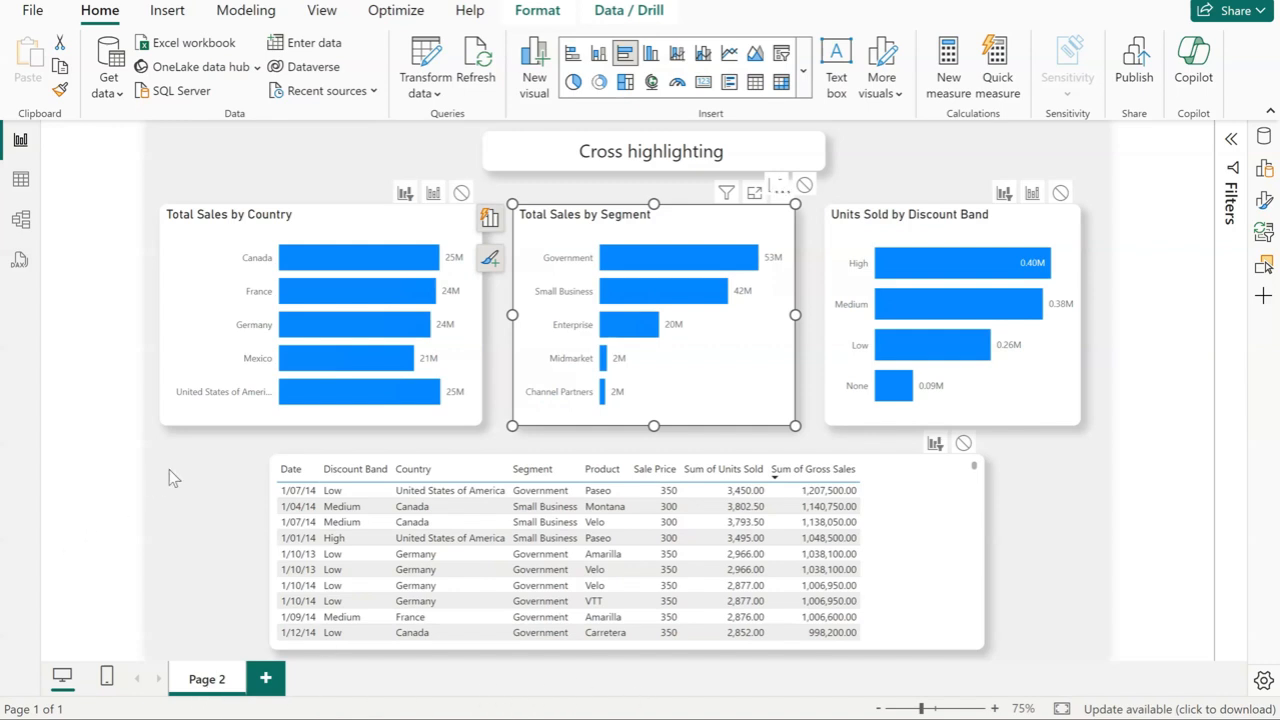
pyautogui.click(221, 486)
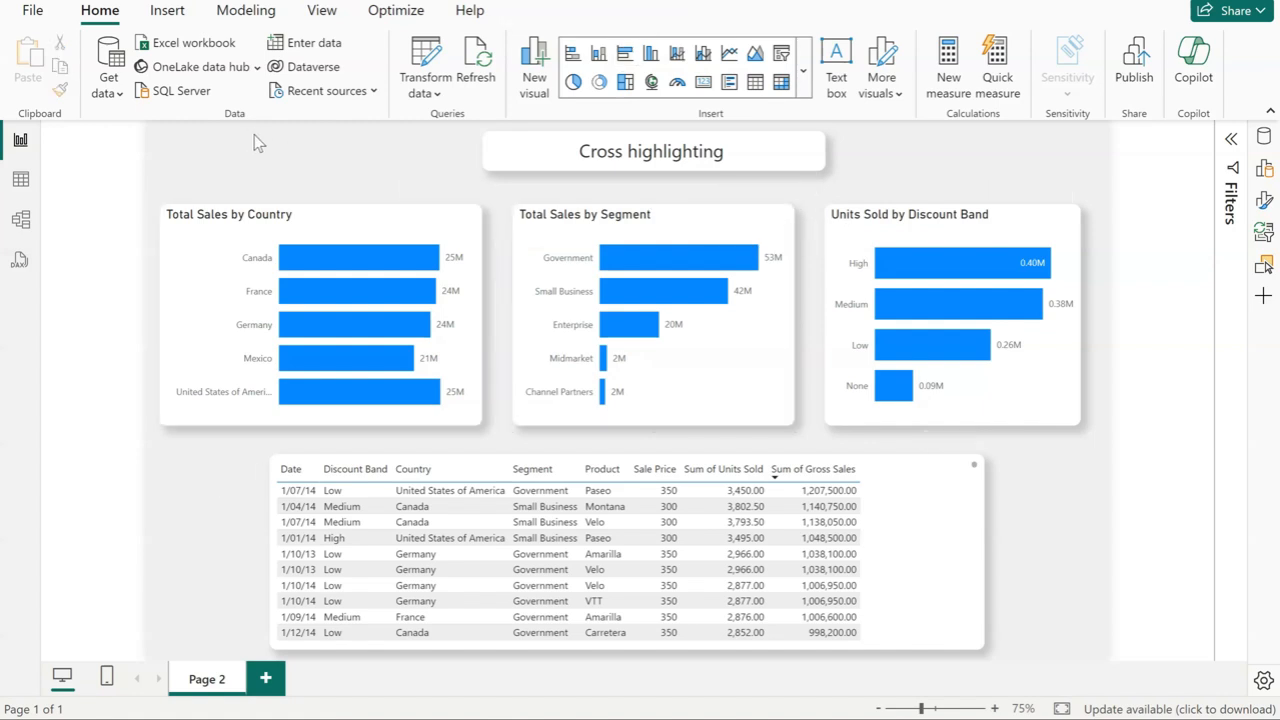
# In the current file's report settings, enable changing the default visual interaction from cross highlighting to cross filtering
pyautogui.click(35, 14)
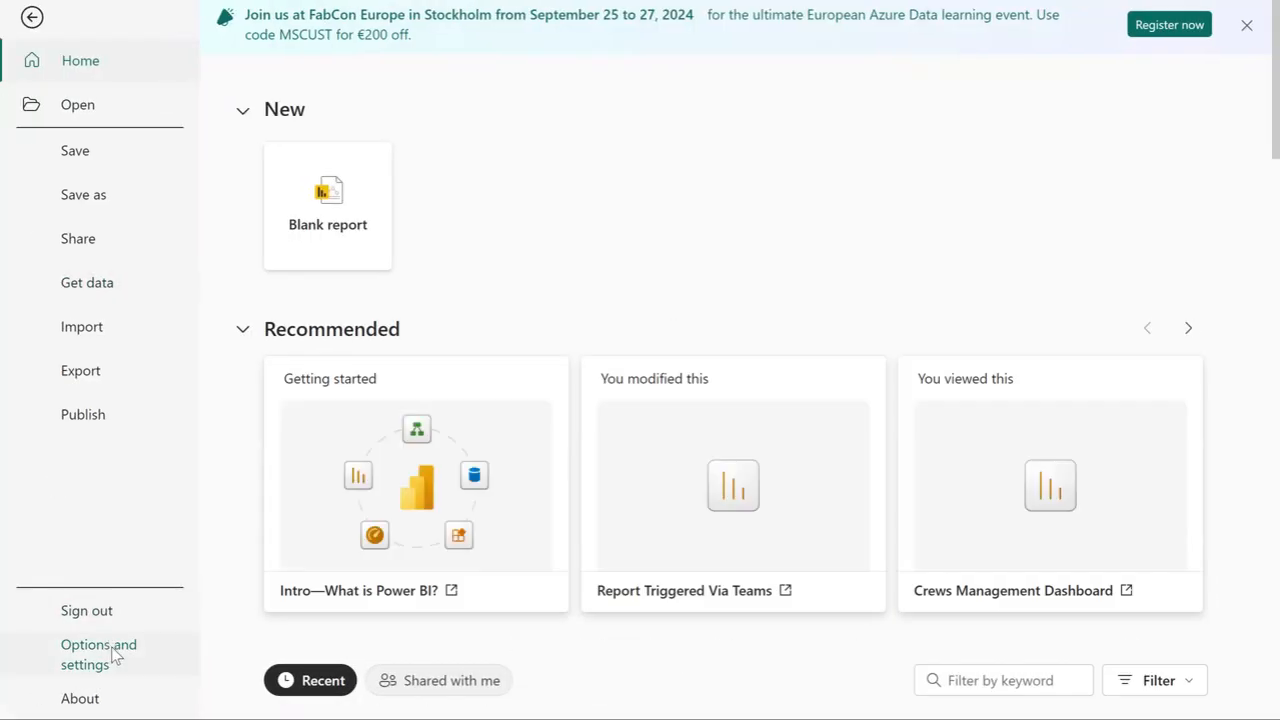
pyautogui.click(115, 655)
pyautogui.click(364, 139)
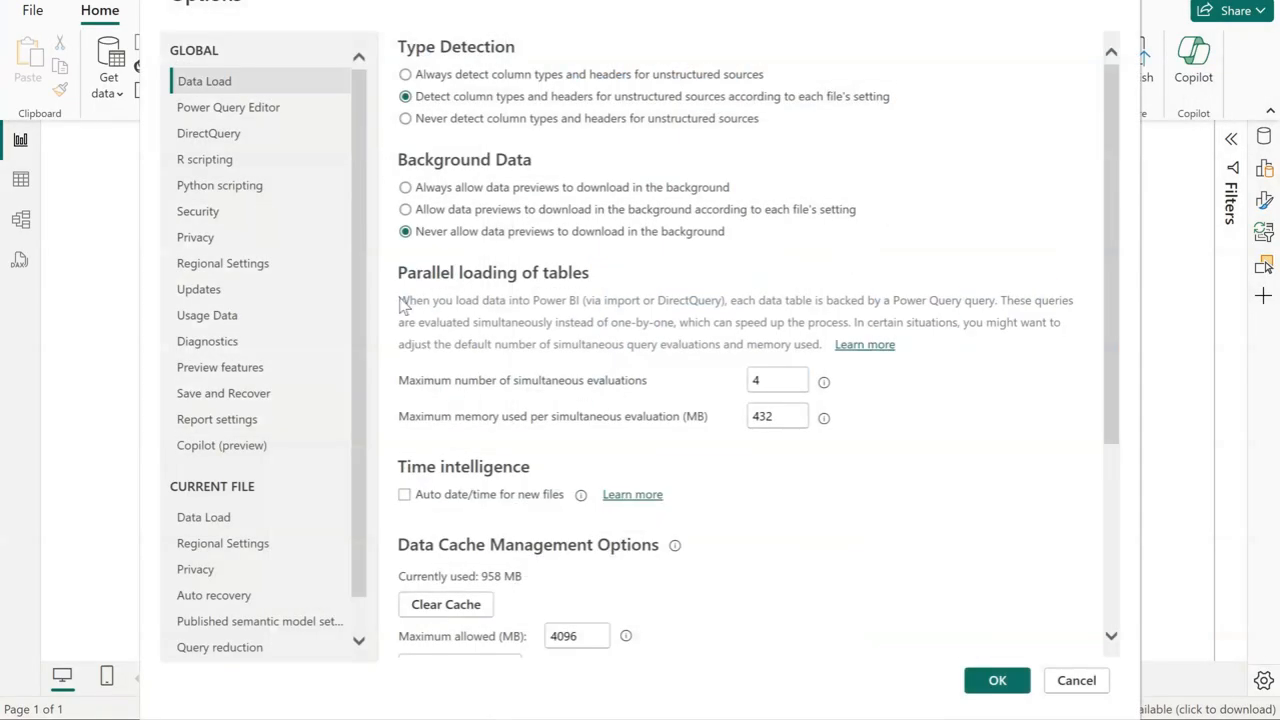
pyautogui.scroll(-1, 235, 460)
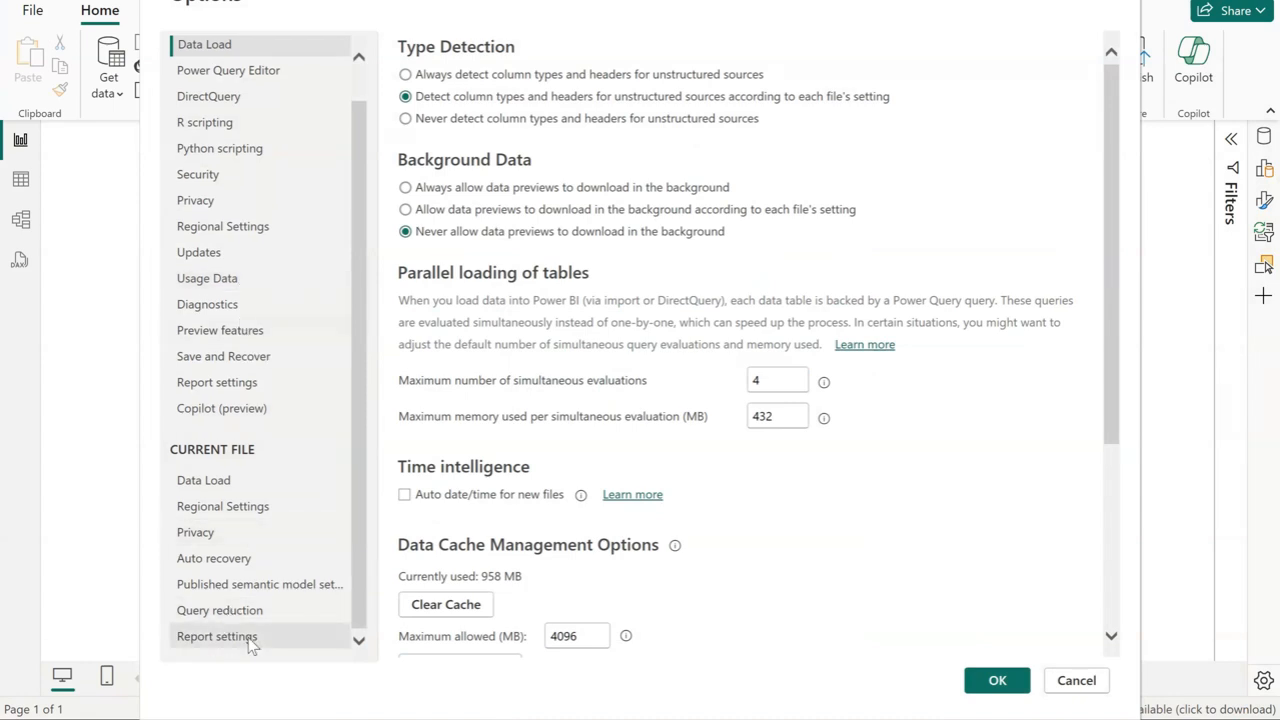
pyautogui.click(251, 641)
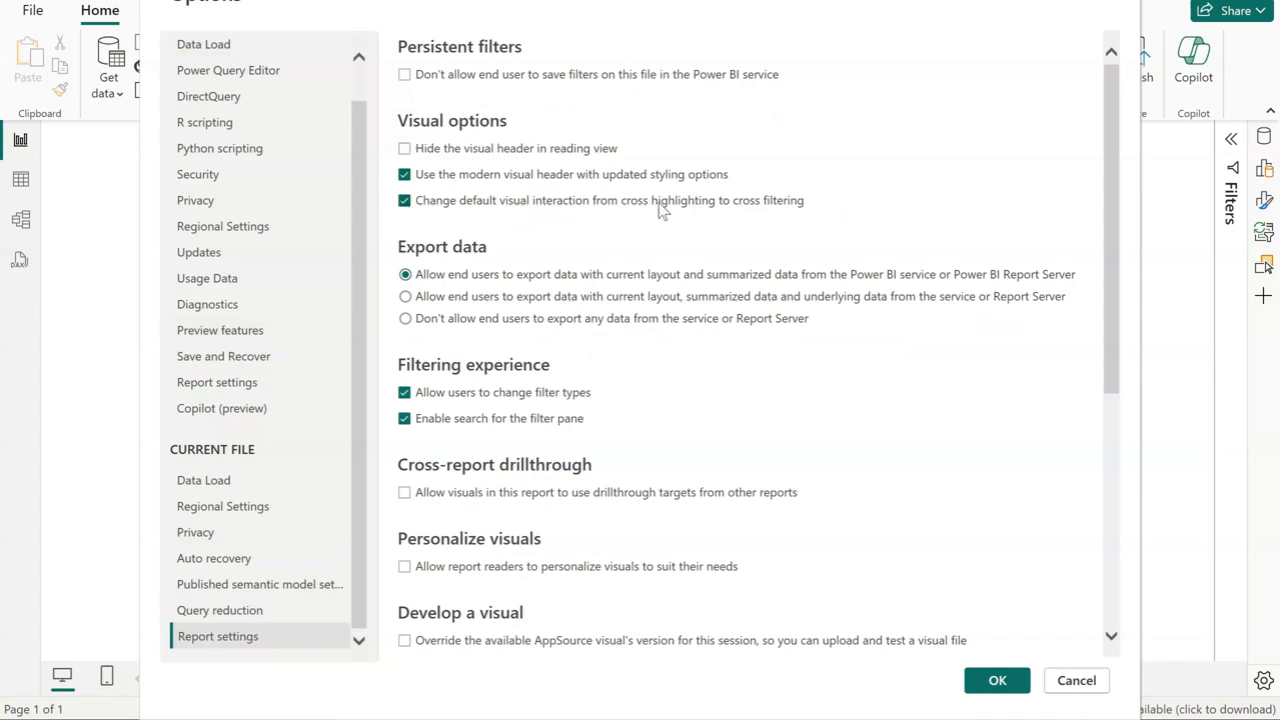
pyautogui.click(994, 679)
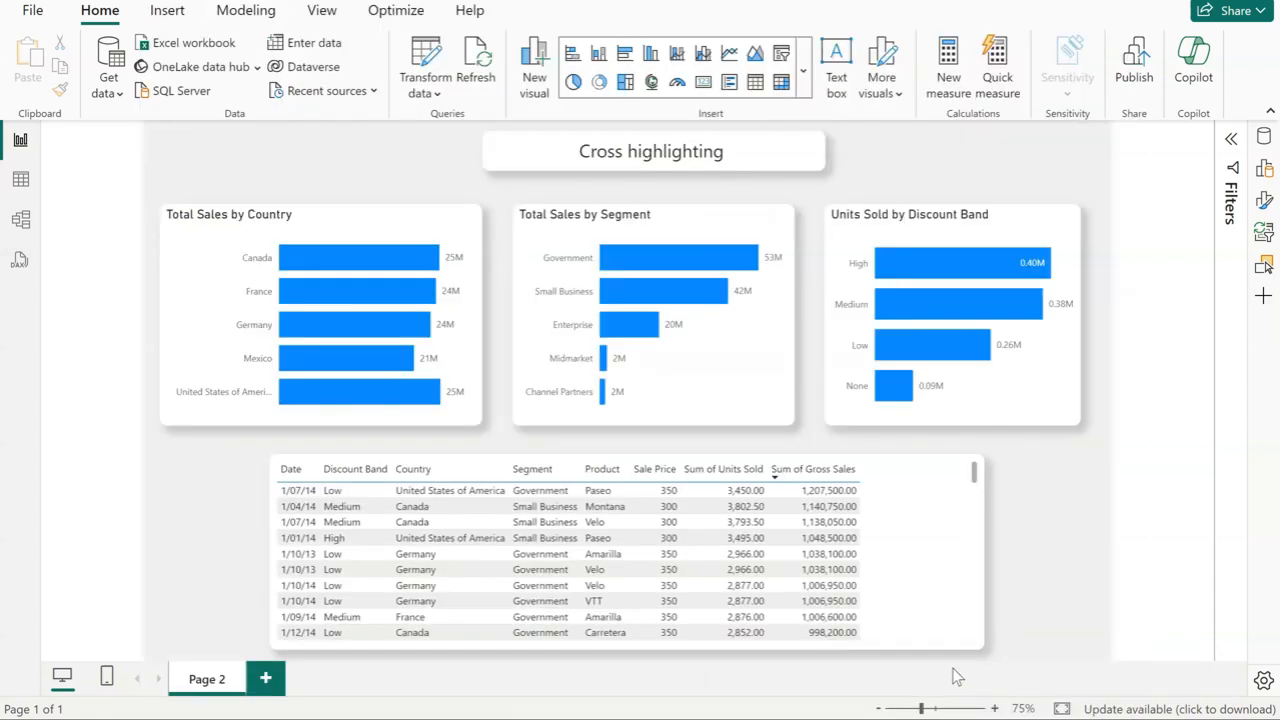
# Test the cross filtering by selecting Channel Partners, the Low discount band and France in their respective charts
pyautogui.click(470, 222)
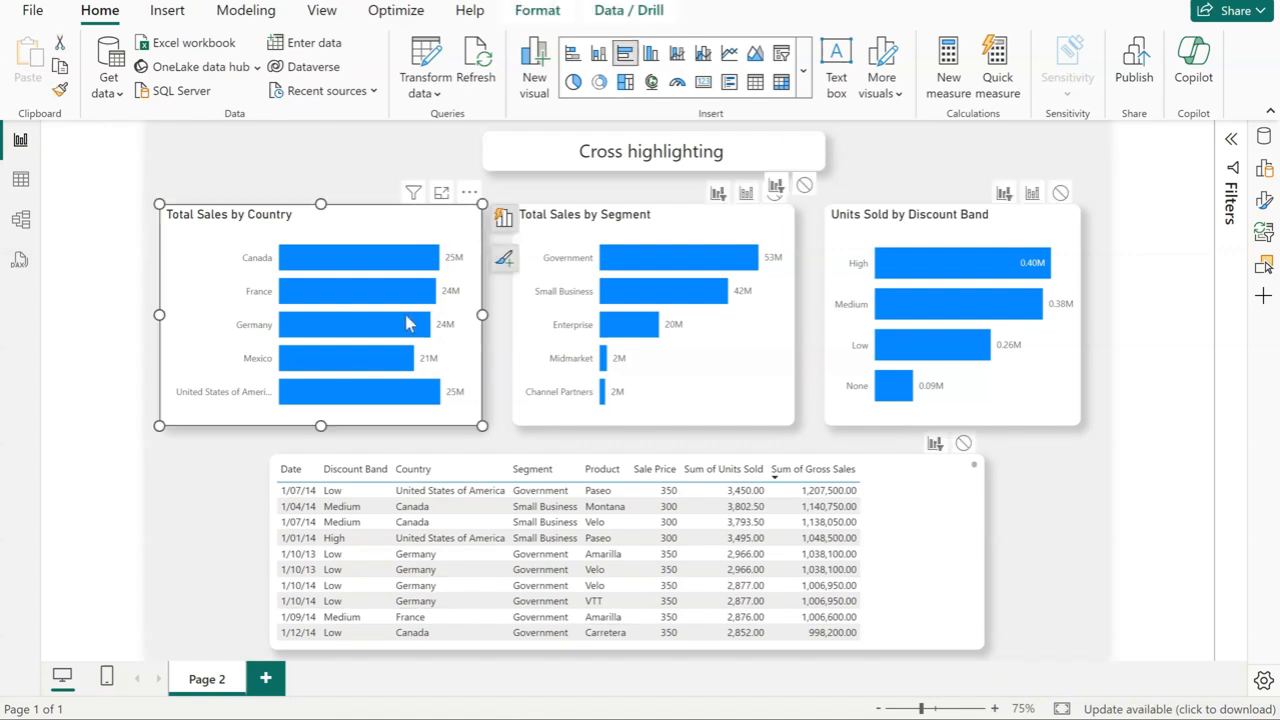
pyautogui.click(578, 392)
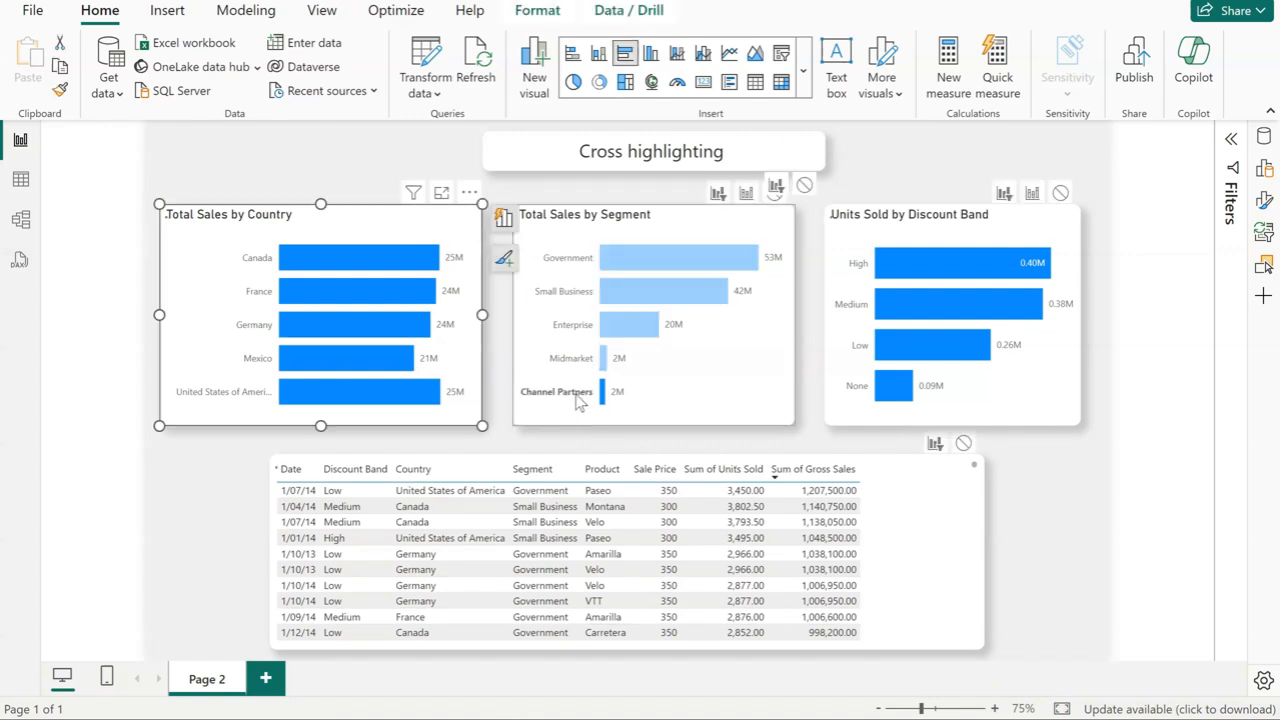
pyautogui.click(840, 443)
pyautogui.click(878, 346)
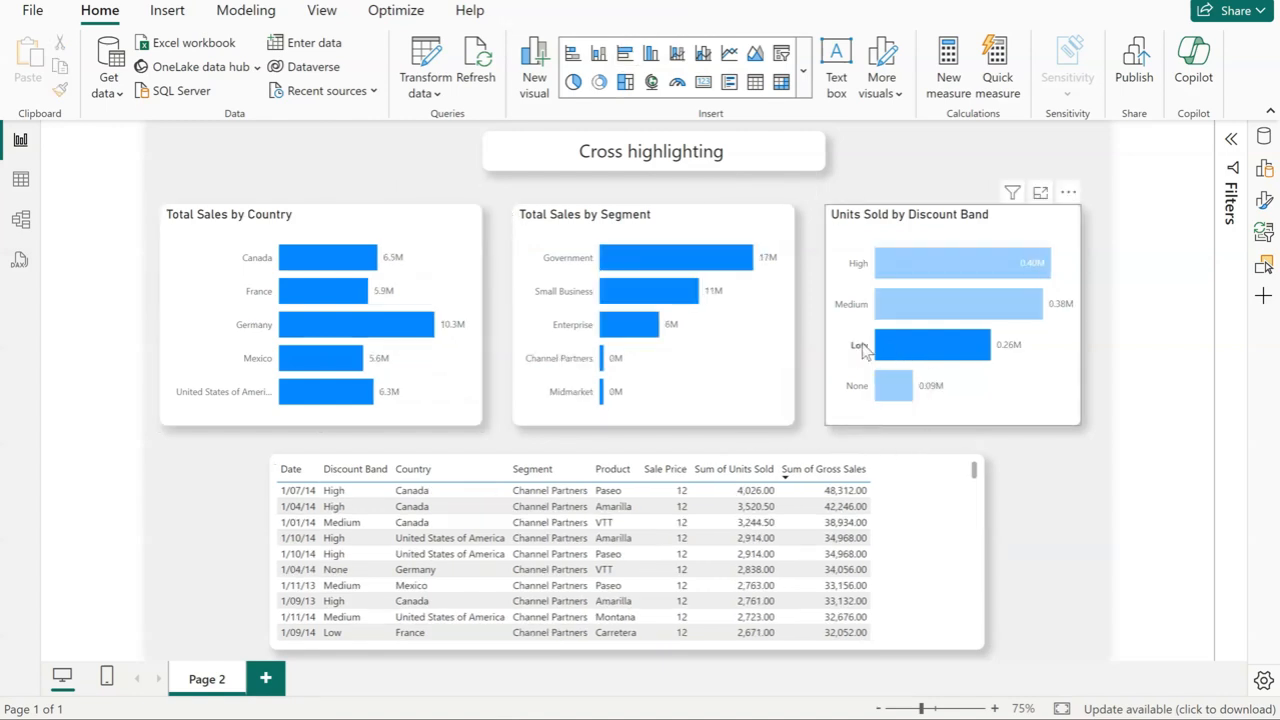
pyautogui.click(305, 290)
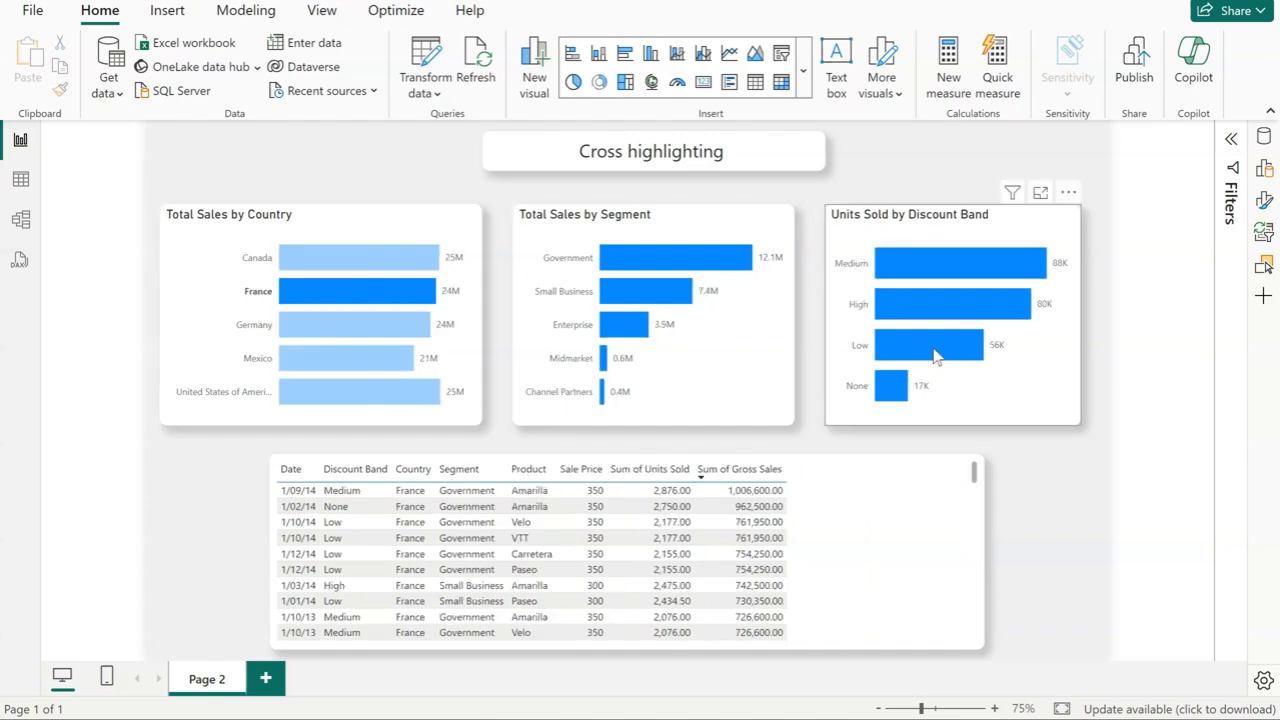